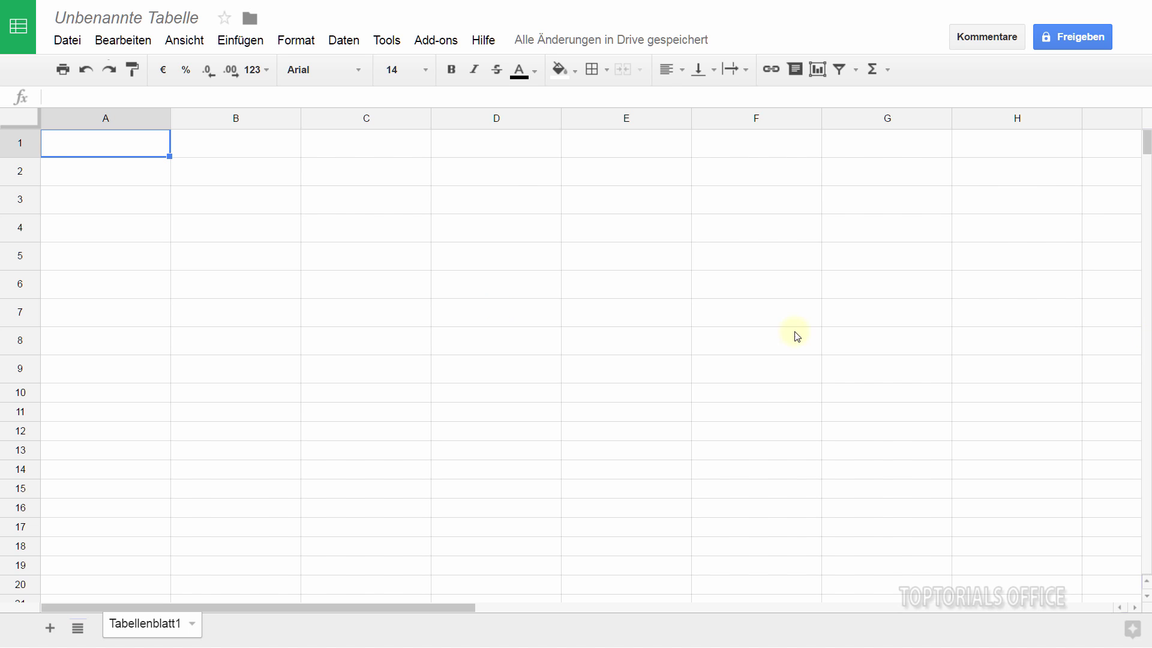
Step: Paste 1234,4321 into cell B3 and select C3 for the formula
click(255, 208)
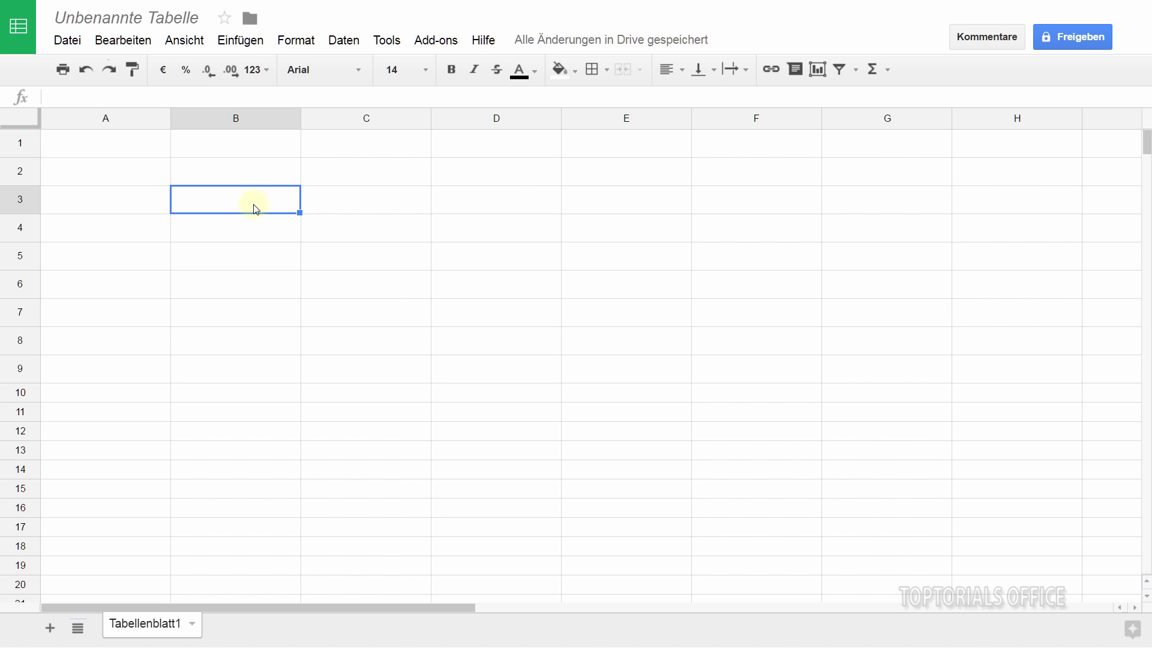
text(1234,4321)
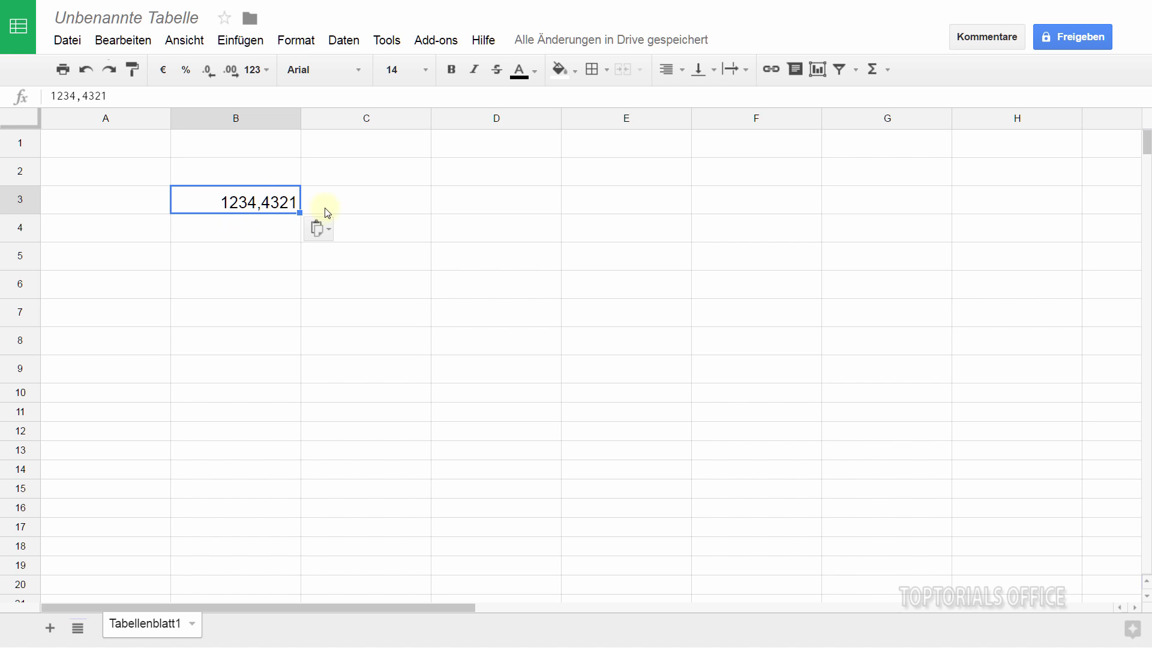
click(364, 202)
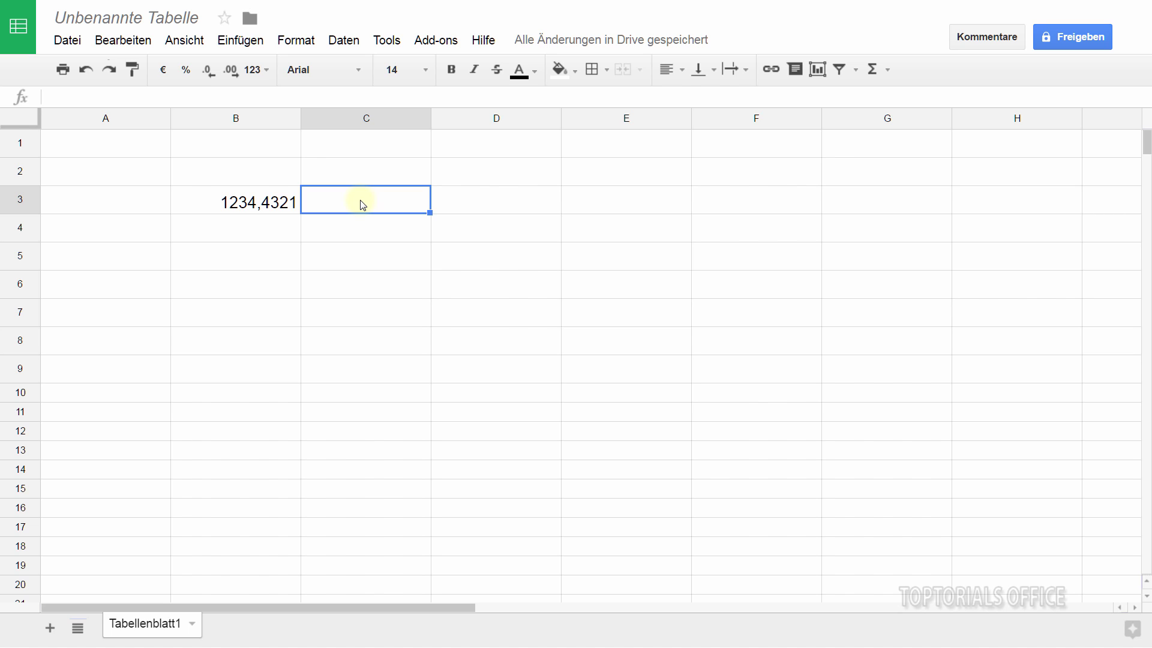
Step: Begin the formula =abrunden( in cell C3
text(=)
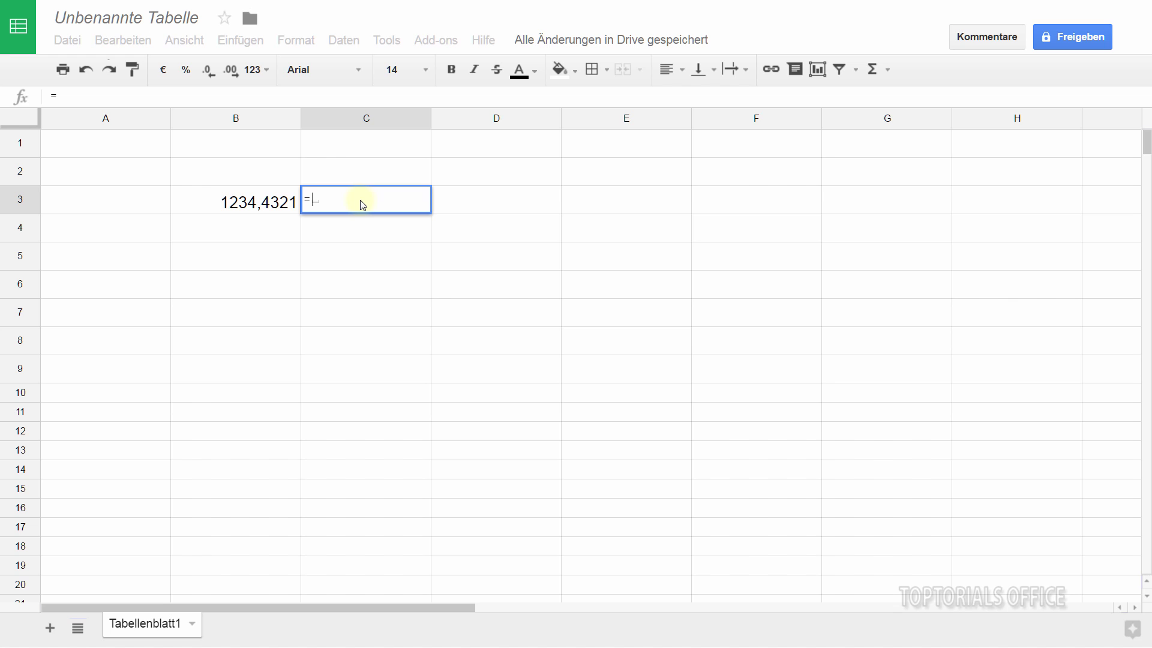
text(abrunden)
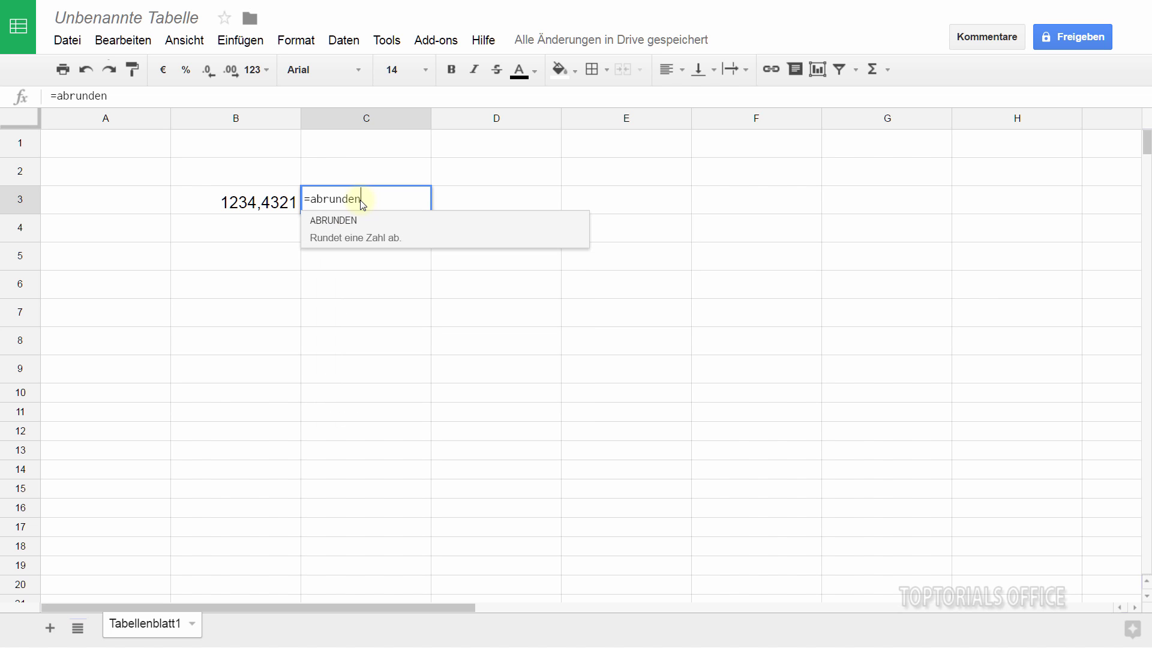
text(()
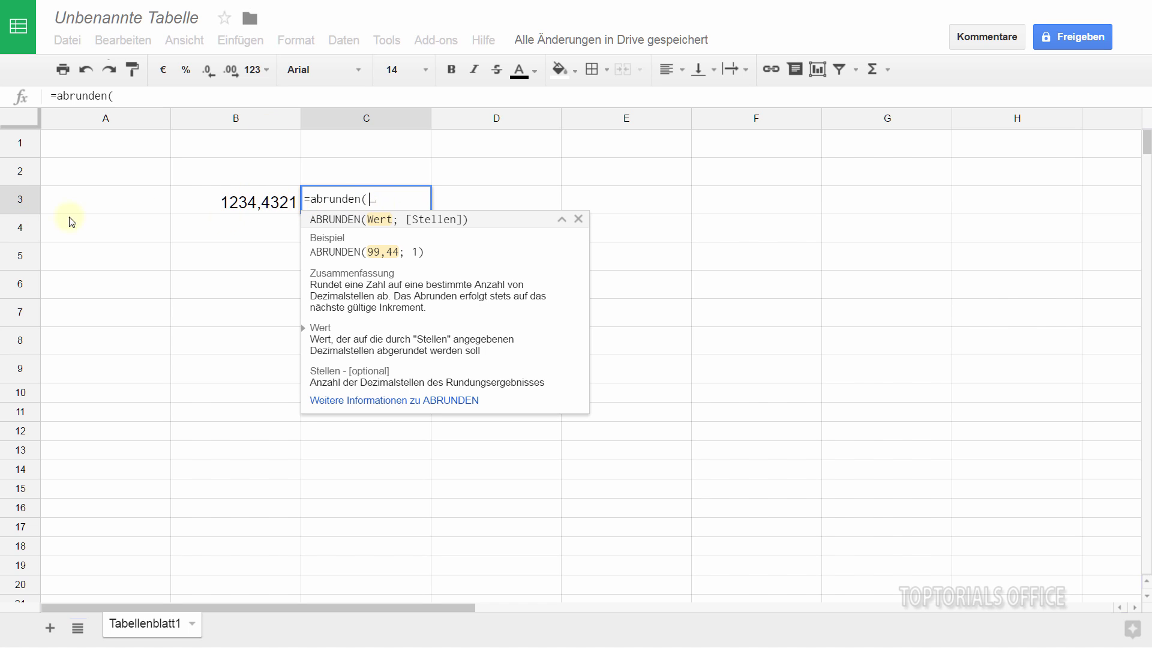
Step: Complete C3 as =ABRUNDEN(B3;2), showing 1234,43
click(242, 204)
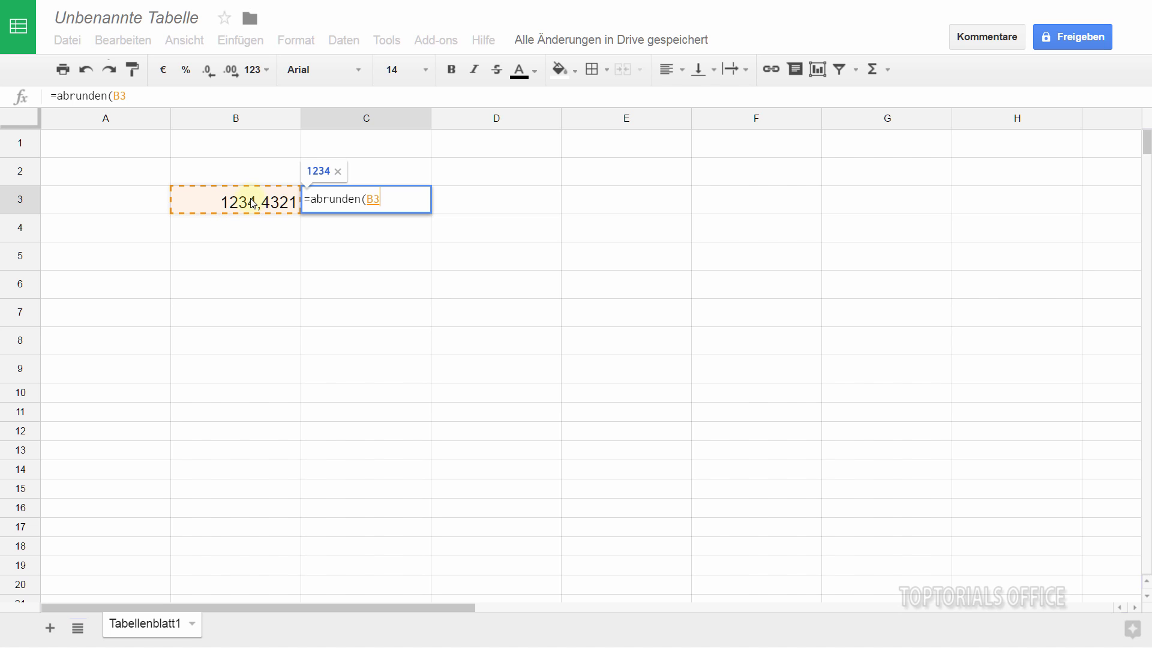
text(;)
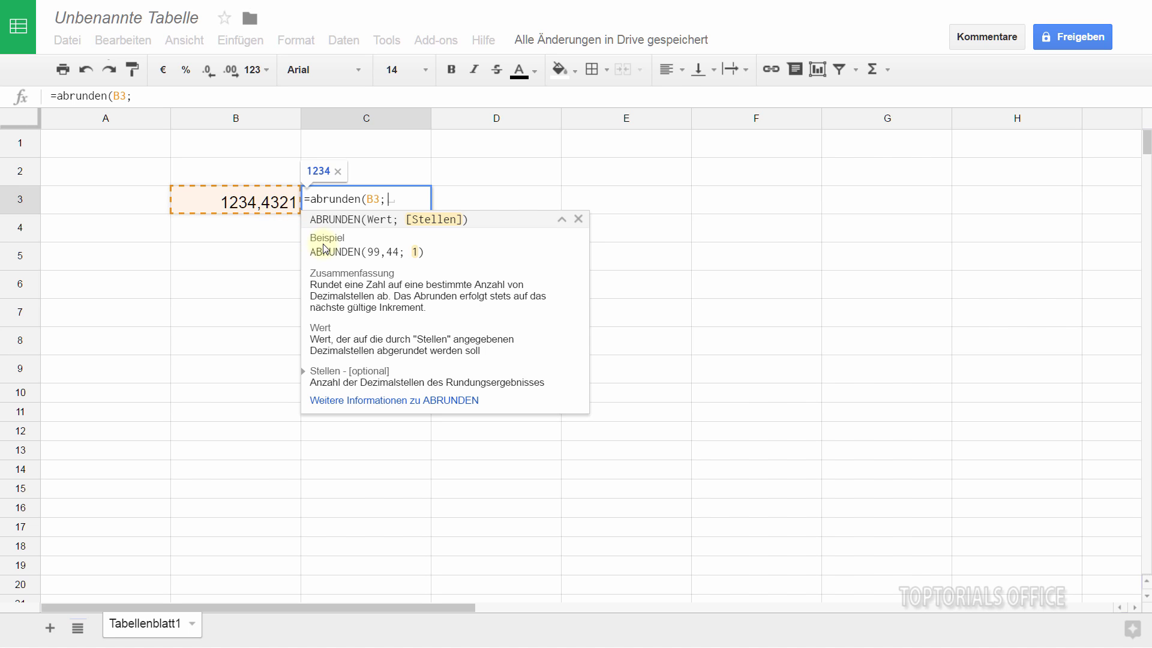
text(2)
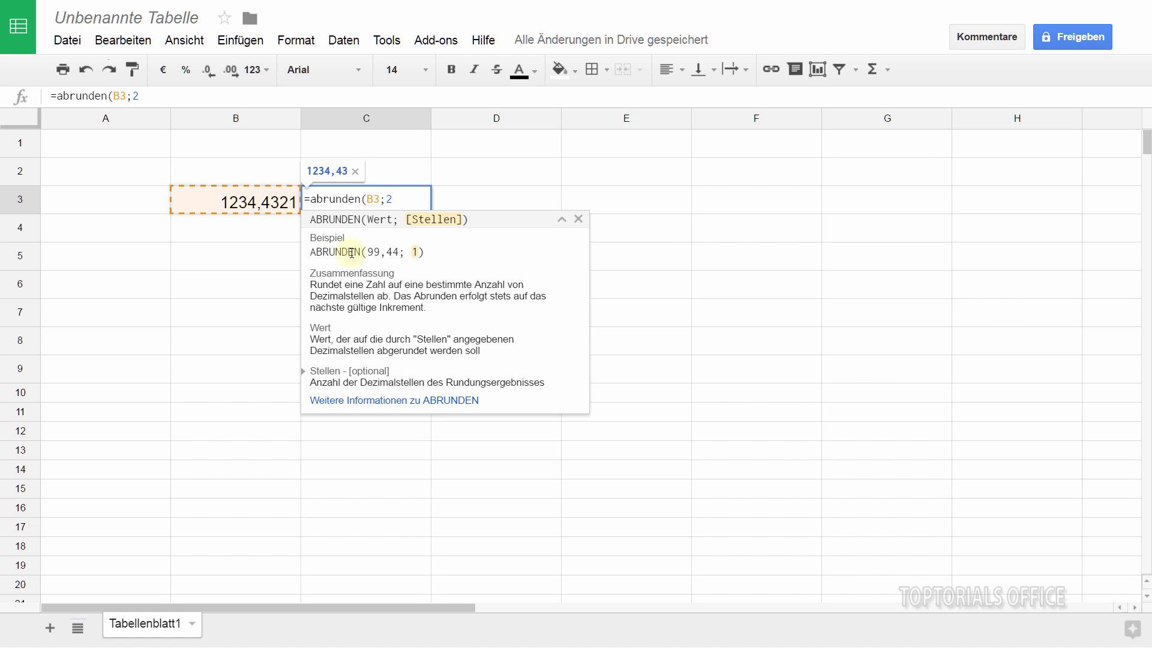
text())
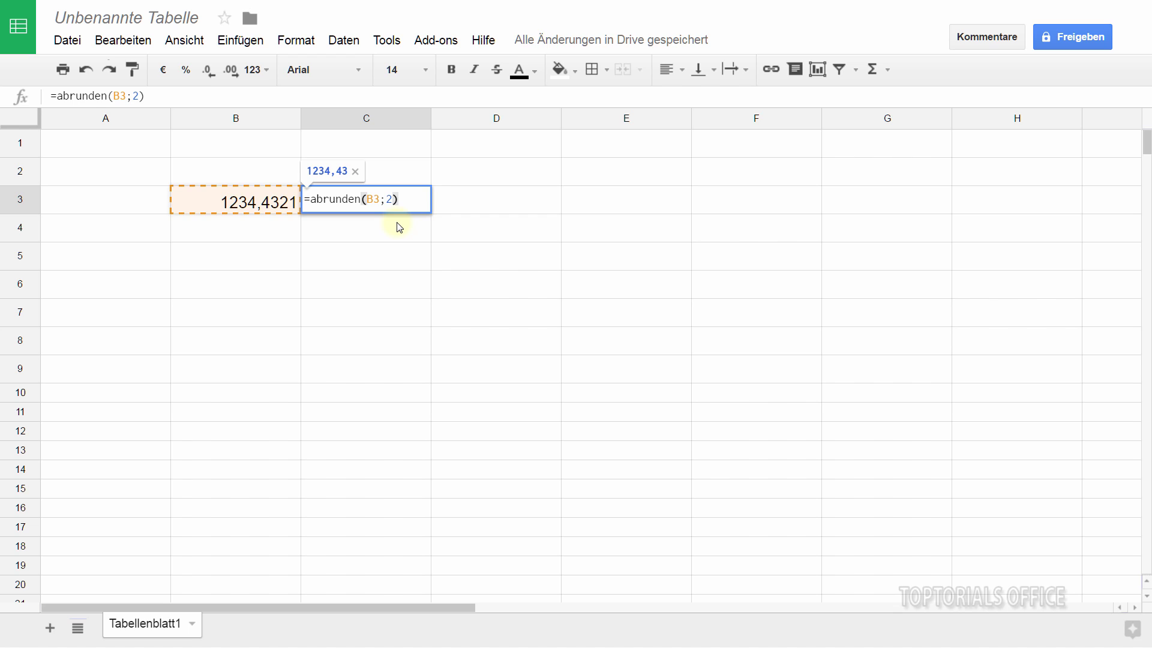
key(Return)
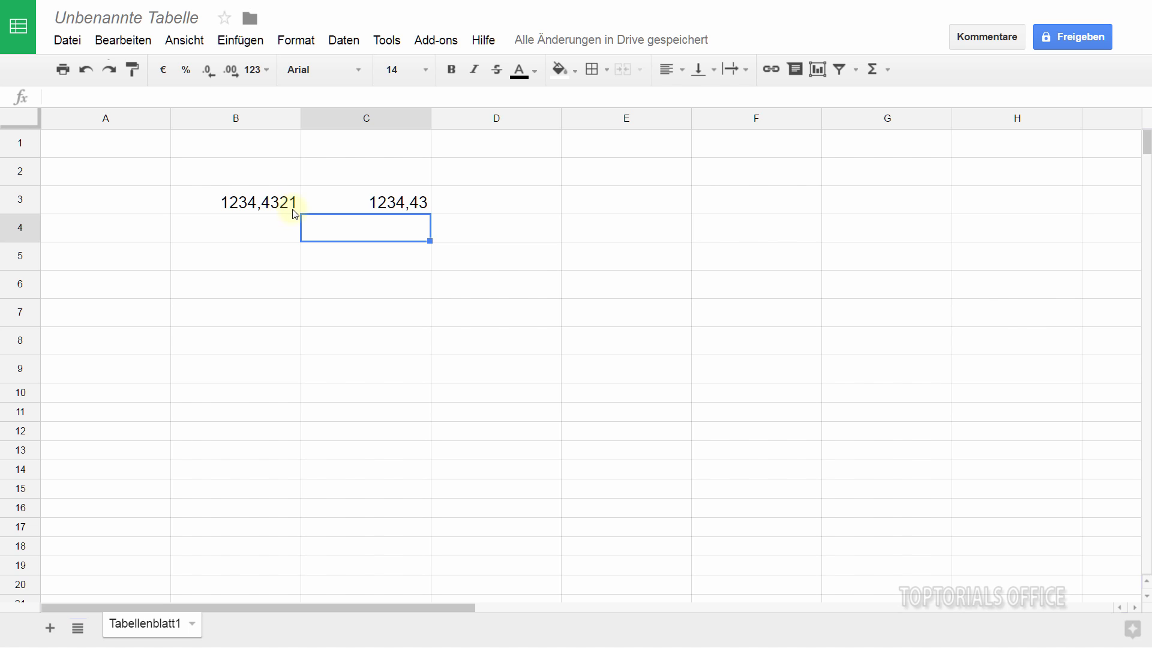
Step: Change C3's places argument from 2 to -2, giving =ABRUNDEN(B3;-2) = 1200
double_click(385, 206)
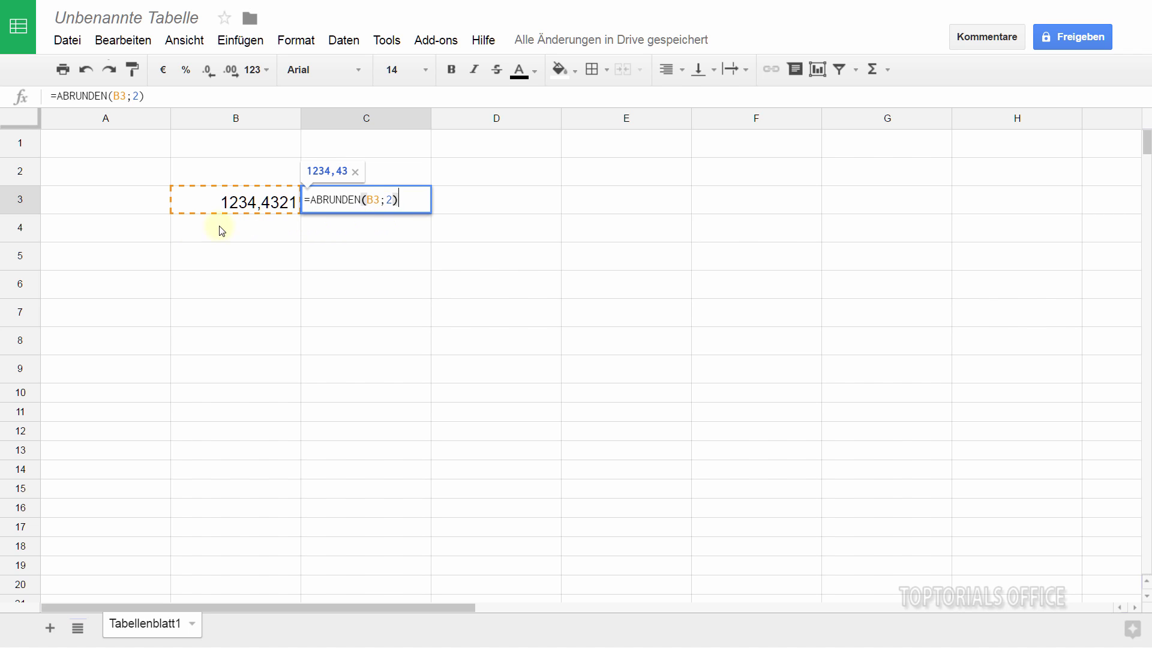
click(388, 201)
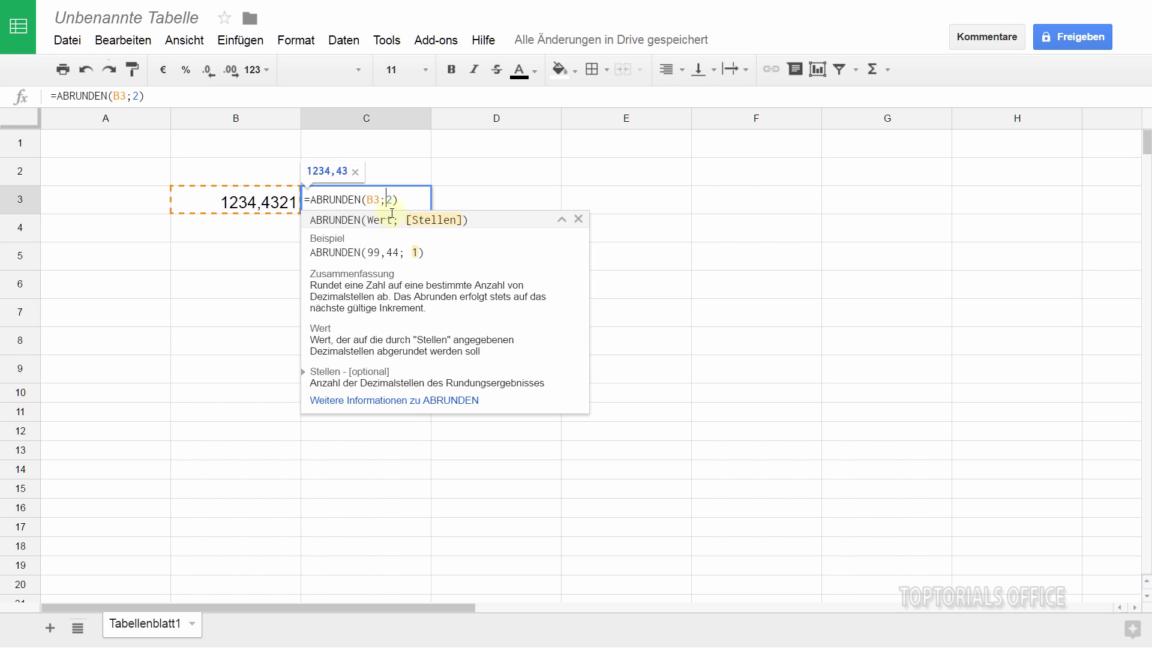
text(-)
key(Return)
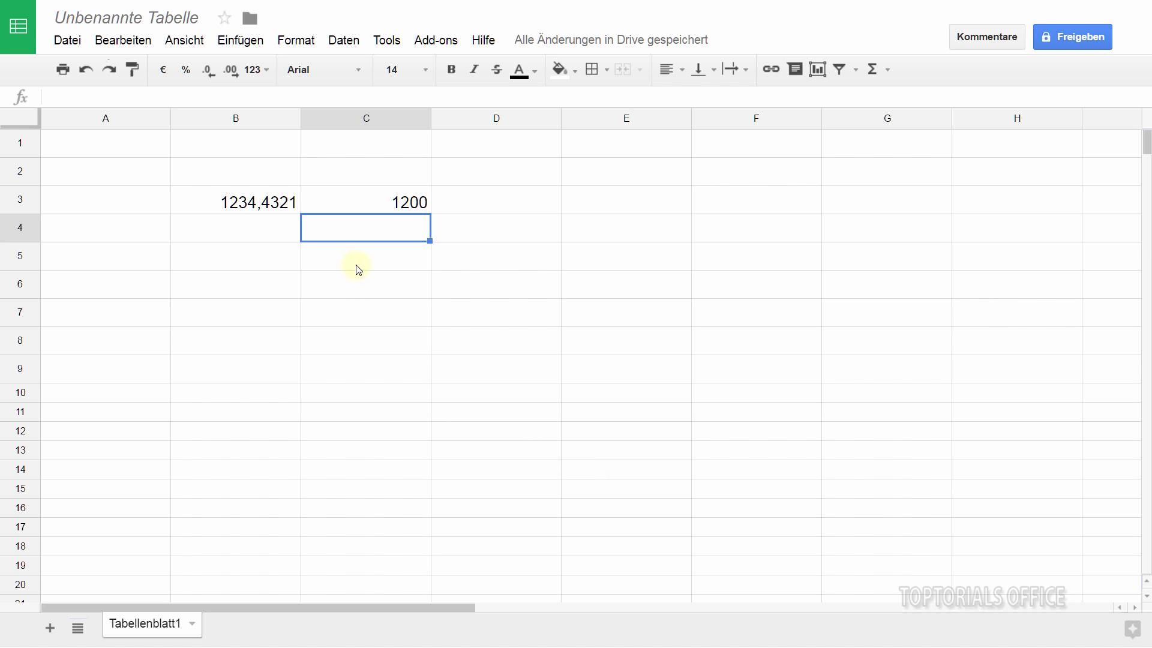
Step: Replace ABRUNDEN with AUFRUNDEN in C3, making =AUFRUNDEN(B3;-2) show 1300
click(348, 204)
double_click(348, 202)
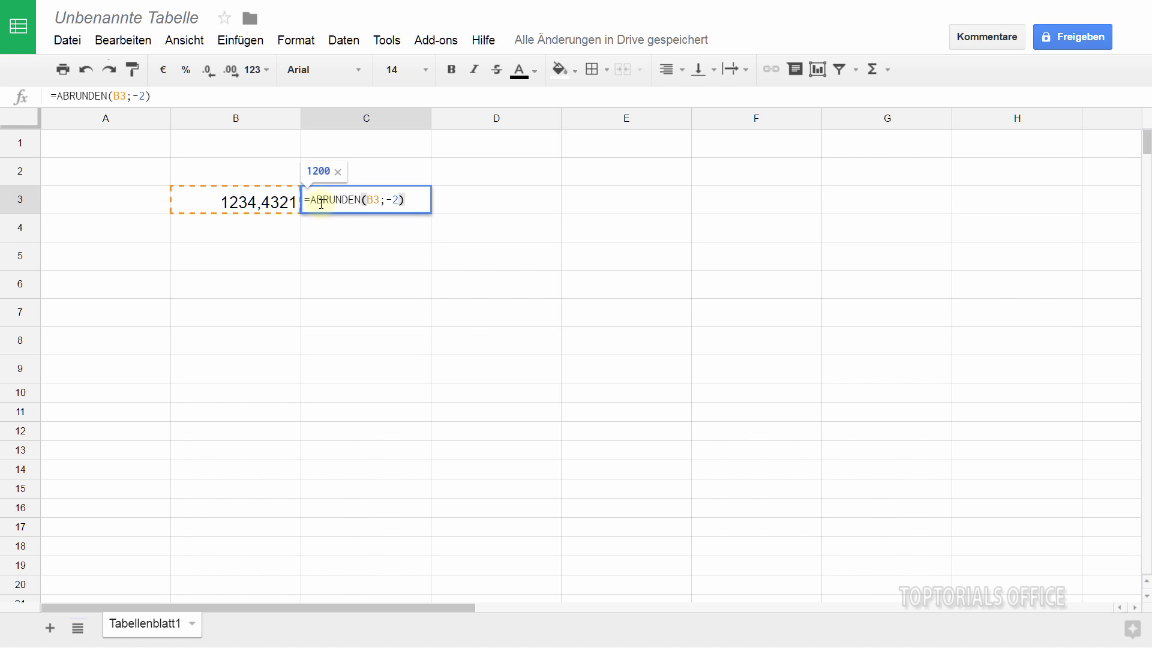
drag(313, 200, 361, 200)
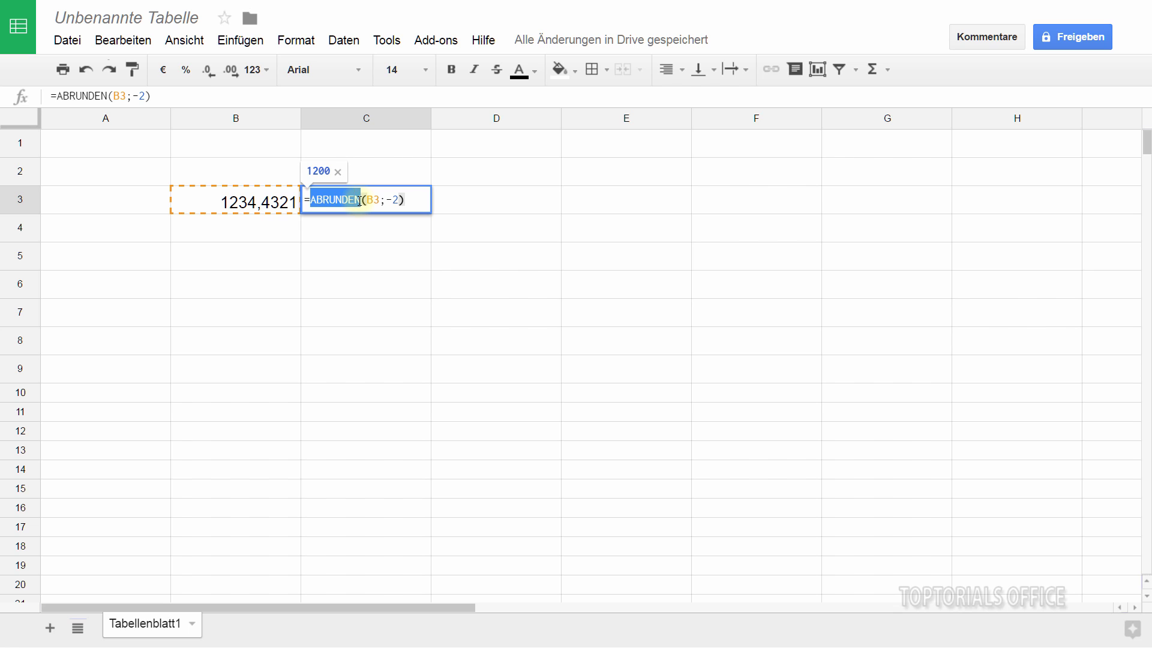
text(AUFRUNDEN)
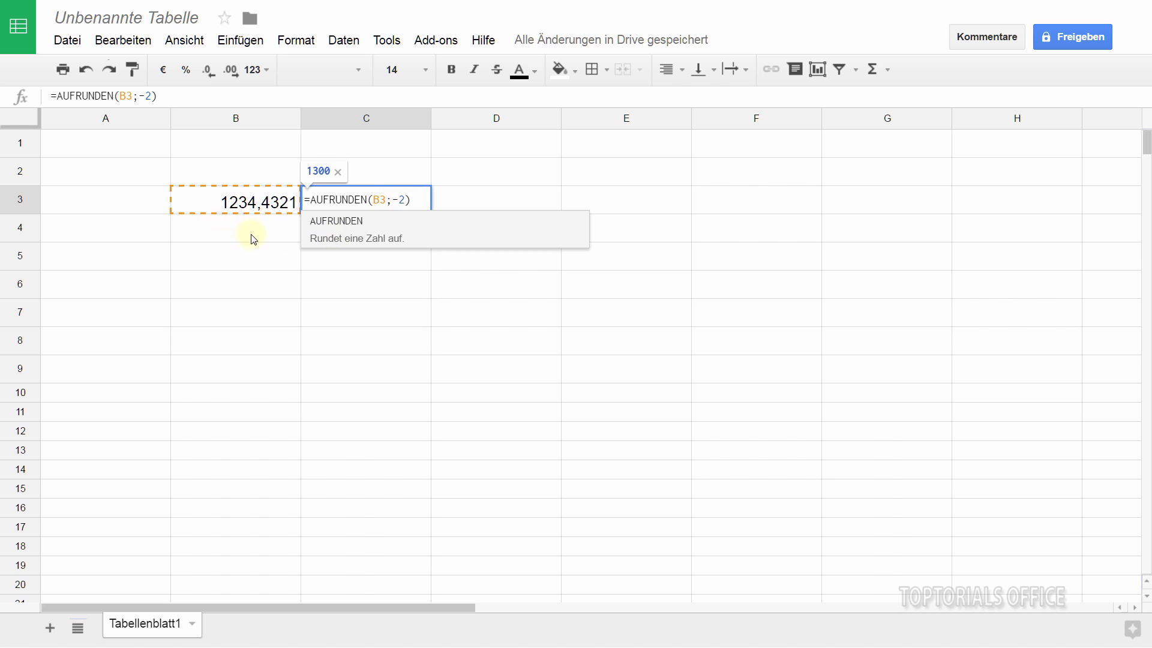
key(Right)
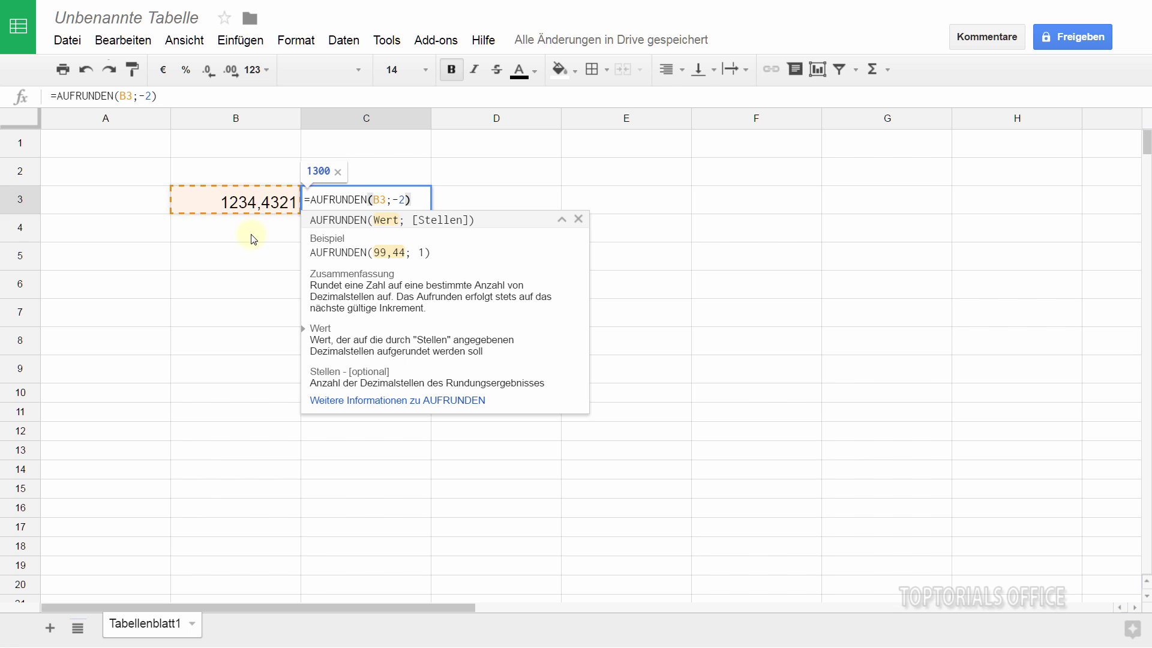
key(Return)
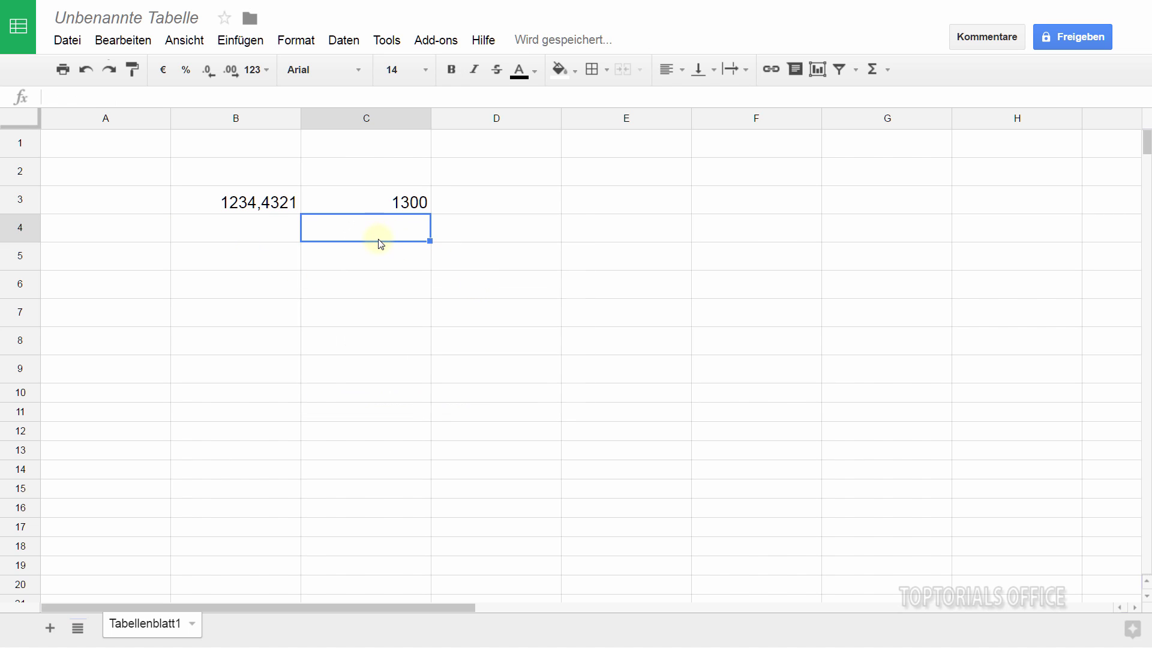
Step: Change C3's places argument from -2 to 3, giving =AUFRUNDEN(B3;3) = 1234,433
double_click(371, 204)
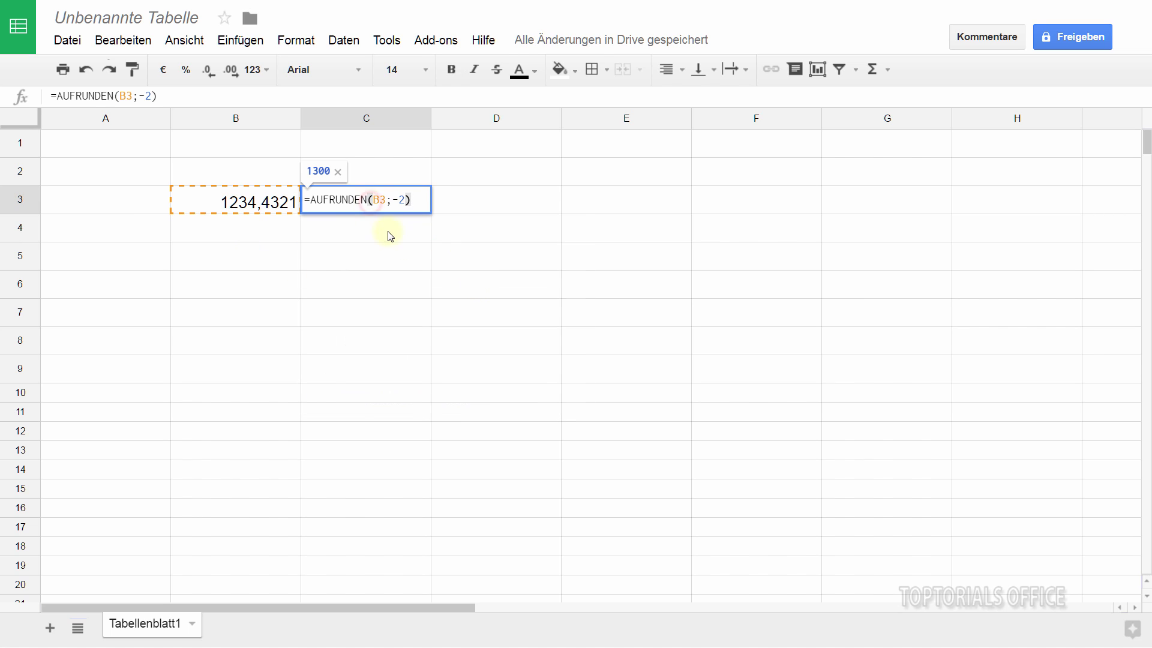
click(399, 199)
key(BackSpace)
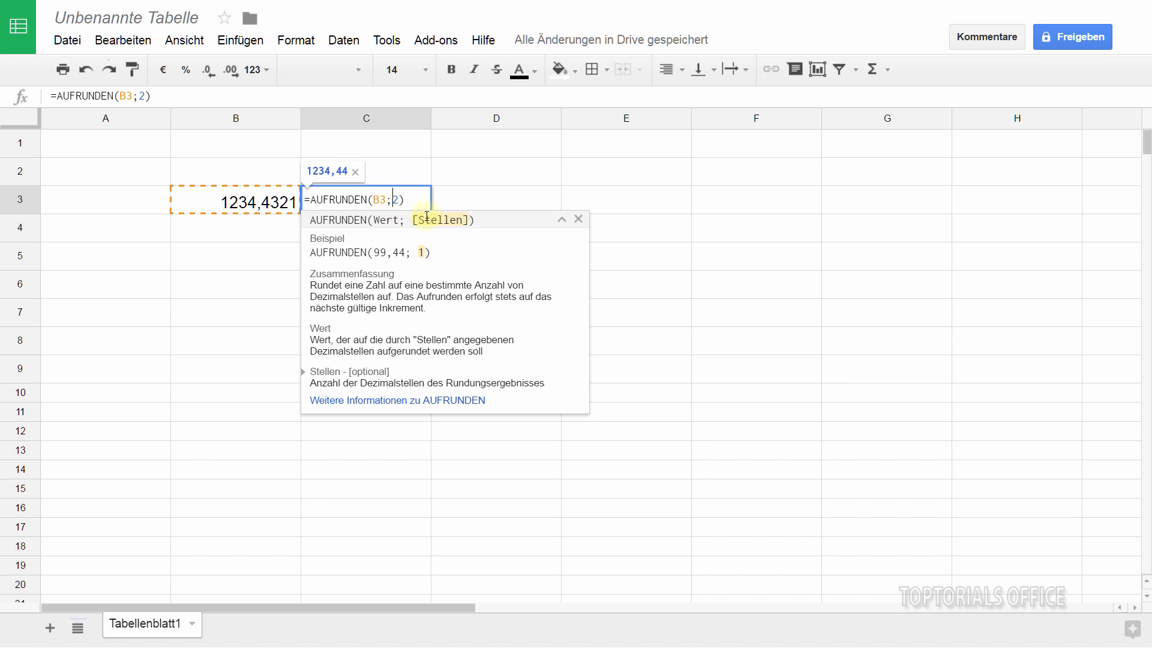
key(Delete)
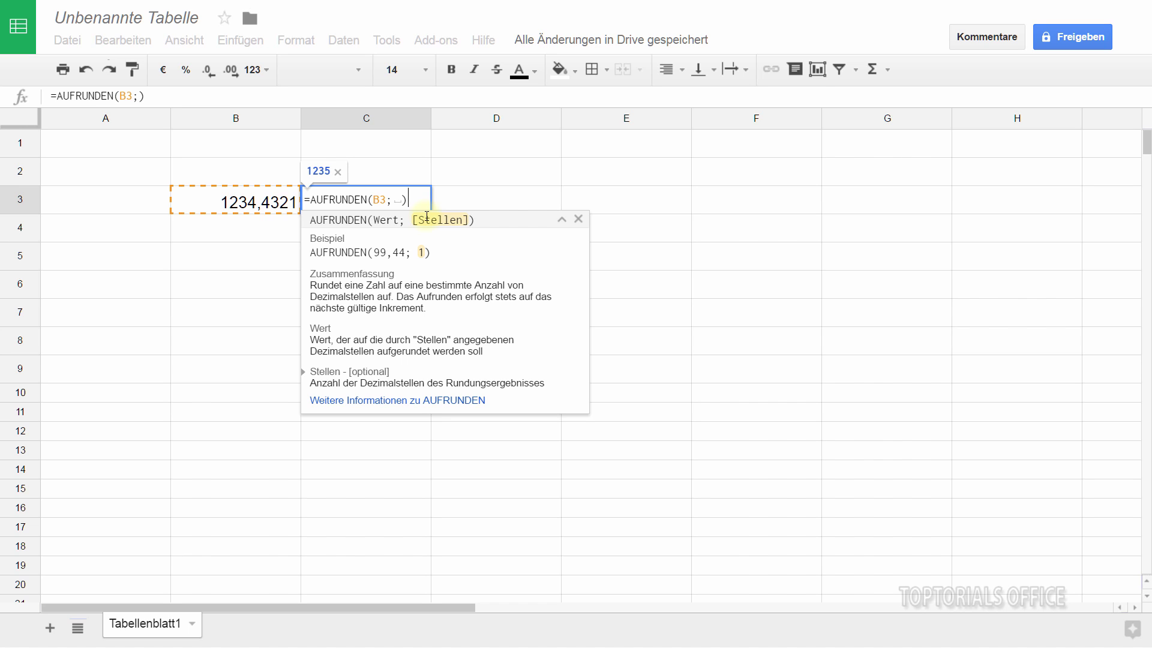
text(3)
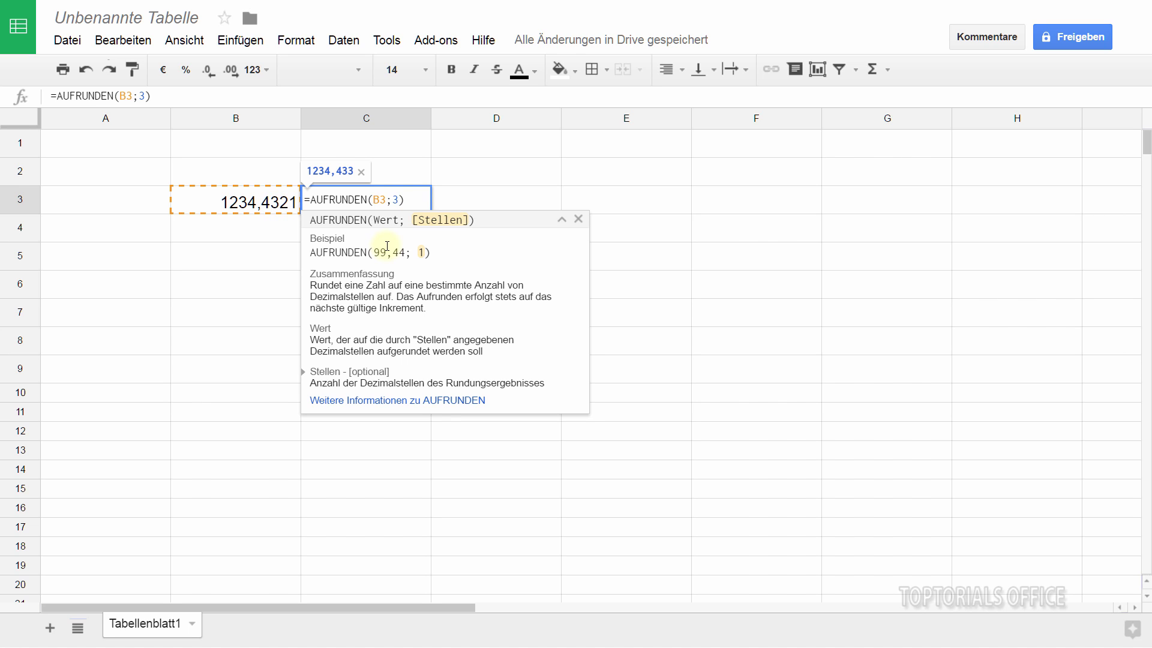
key(Return)
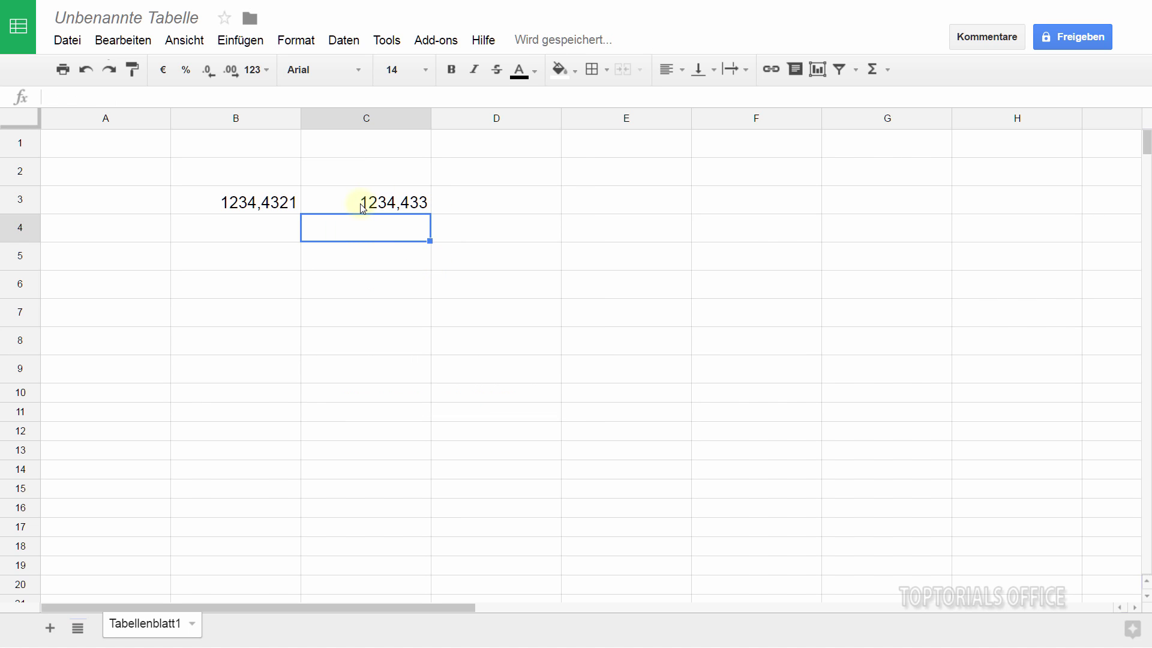
click(366, 259)
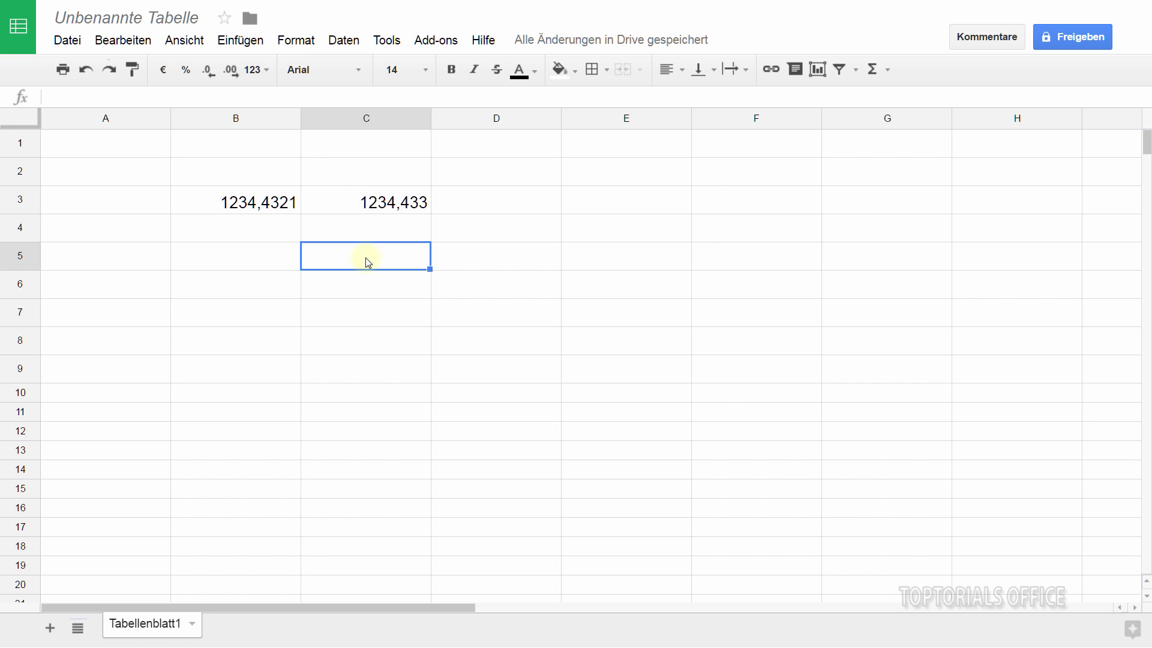